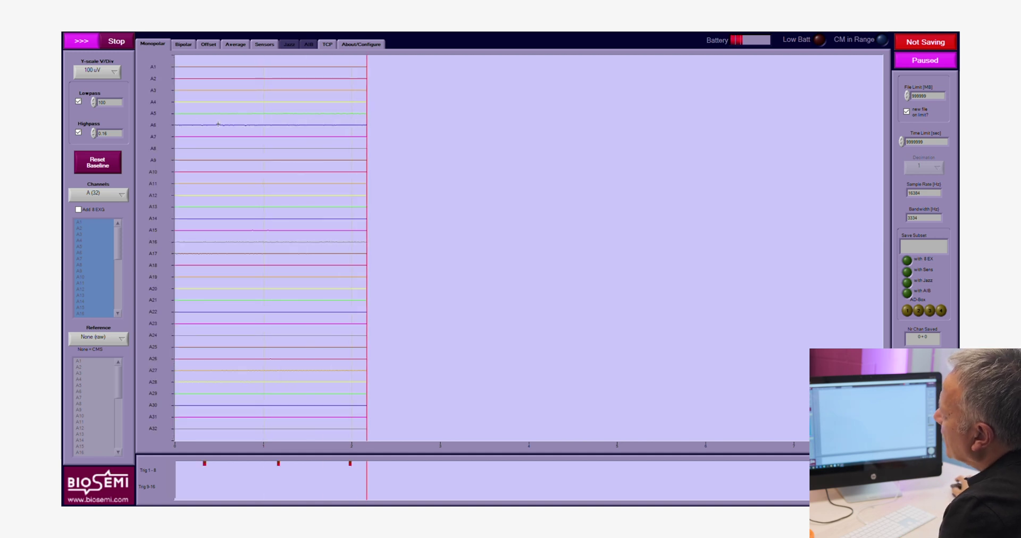
Step: Switch Channels to EXG (8) and show only the Erg1 and Erg2 sensor traces
{"action": "left_click", "coordinate": [101, 200]}
{"action": "left_click", "coordinate": [87, 256]}
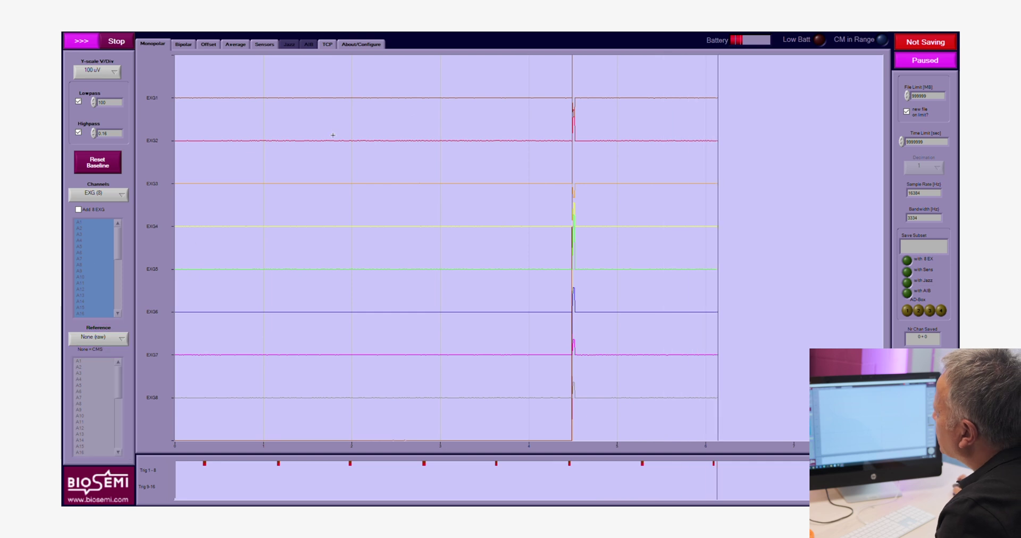
{"action": "left_click", "coordinate": [264, 45]}
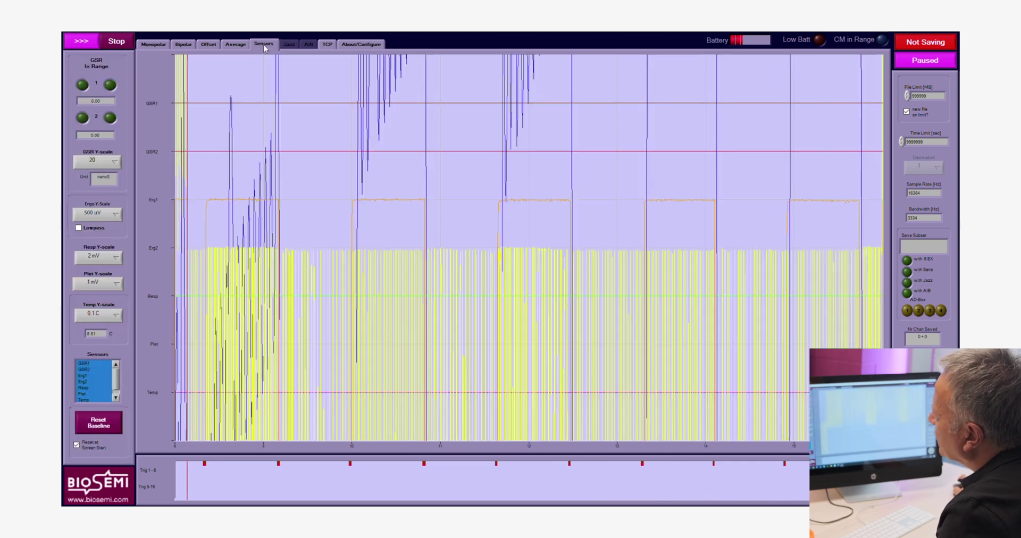
{"action": "left_click", "coordinate": [82, 376]}
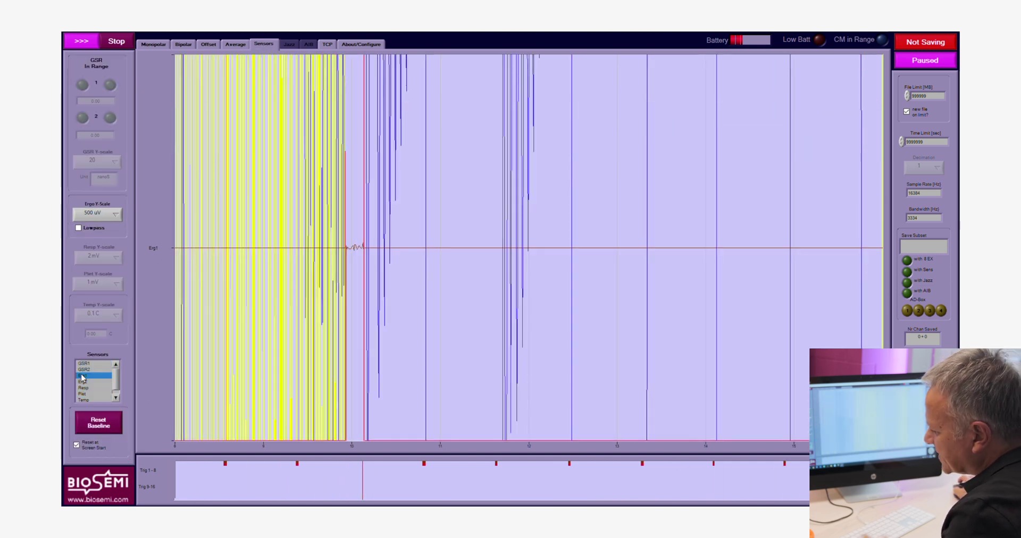
{"action": "left_click", "coordinate": [83, 382], "text": "shift"}
Step: Set the Ergo Y-Scale to 4V and enable Lowpass smoothing
{"action": "left_click", "coordinate": [102, 212]}
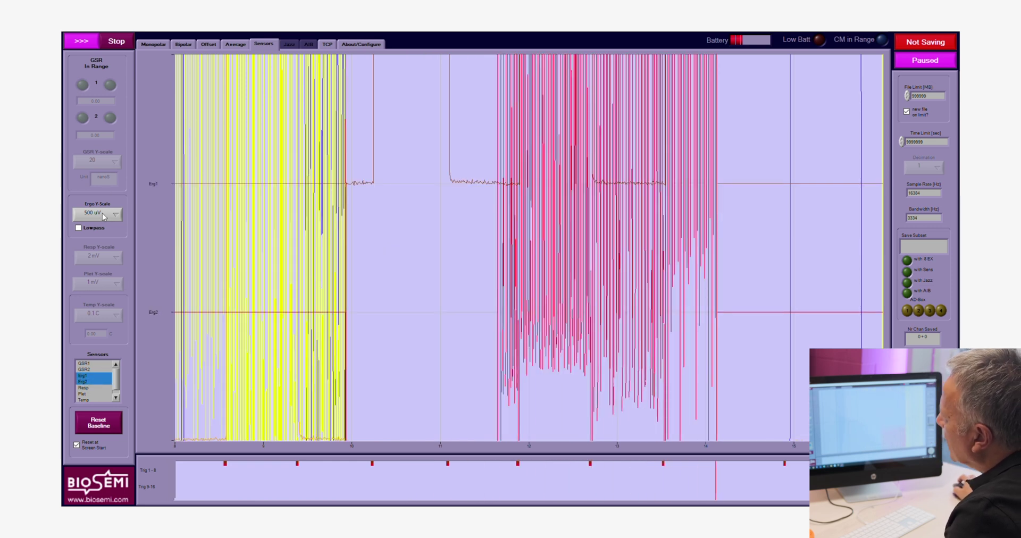
{"action": "left_click", "coordinate": [92, 307]}
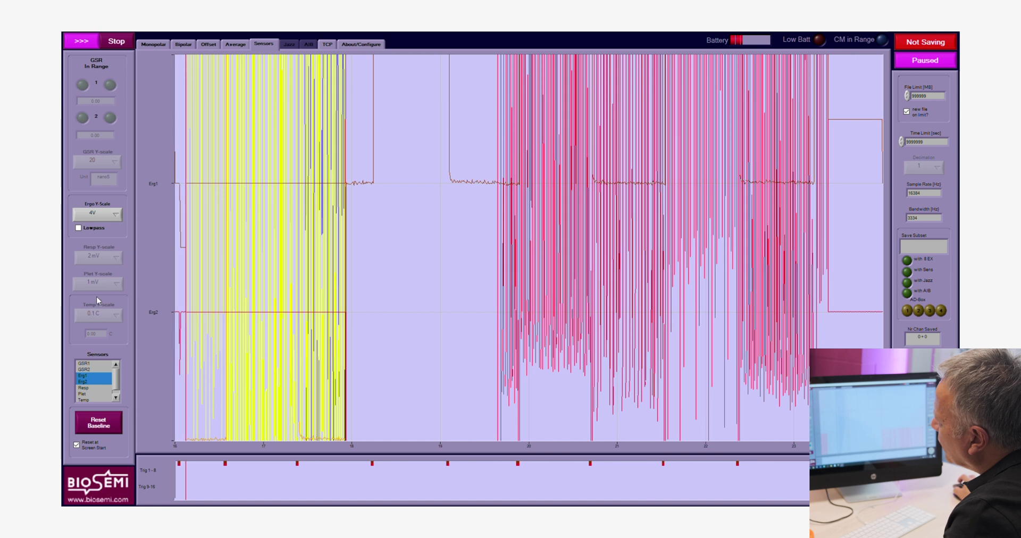
{"action": "left_click", "coordinate": [78, 228]}
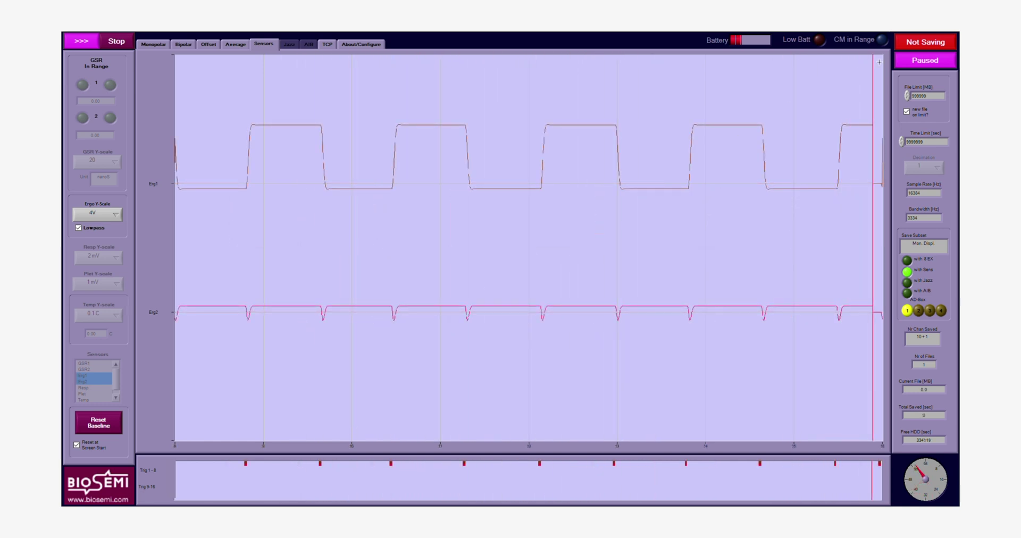
Step: Start saving the incoming Erg1 and Erg2 data to a BDF file
{"action": "left_click", "coordinate": [924, 62]}
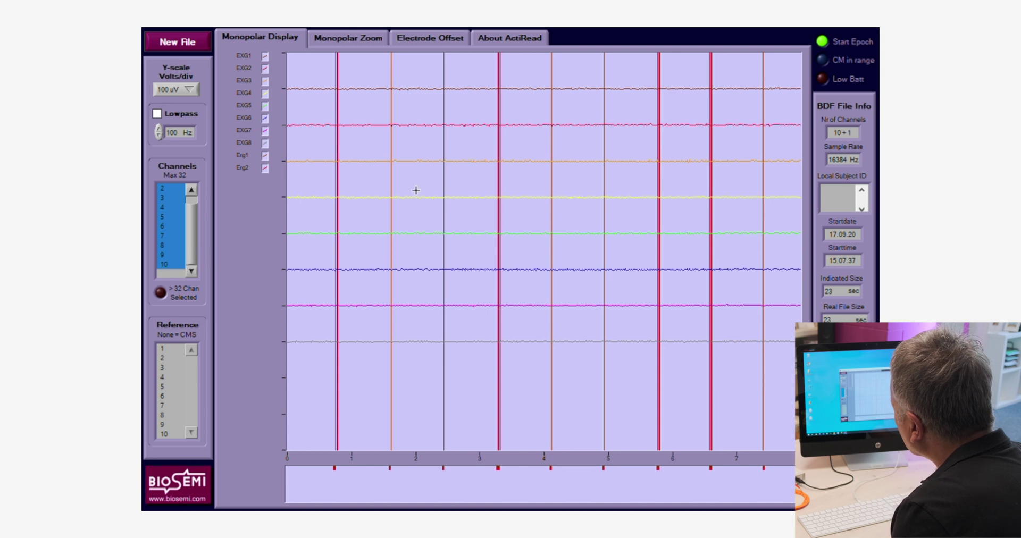
Step: Limit ActiRead to the Erg1 and Erg2 channels and page forward to the 15–23 s stretch
{"action": "left_click", "coordinate": [169, 254]}
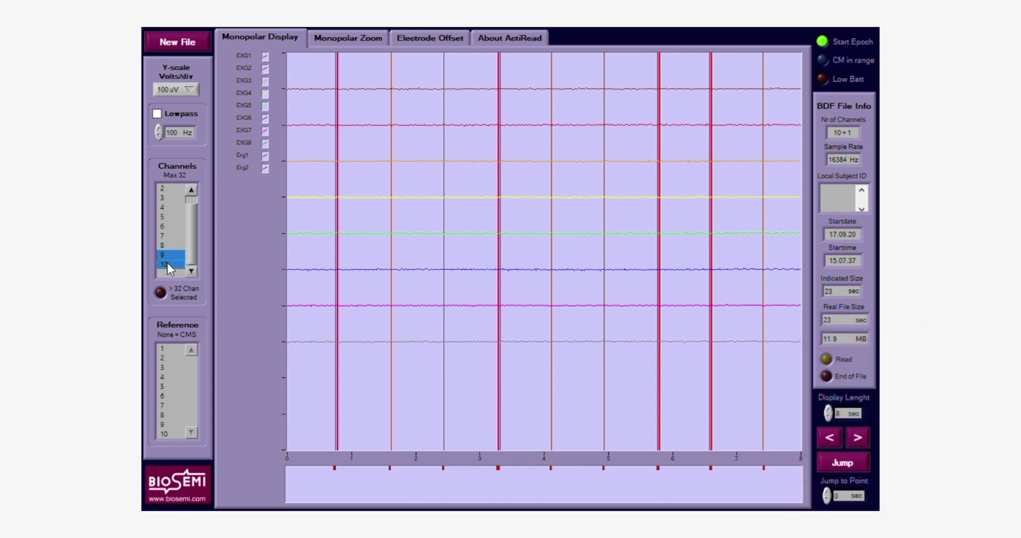
{"action": "left_click", "coordinate": [858, 438]}
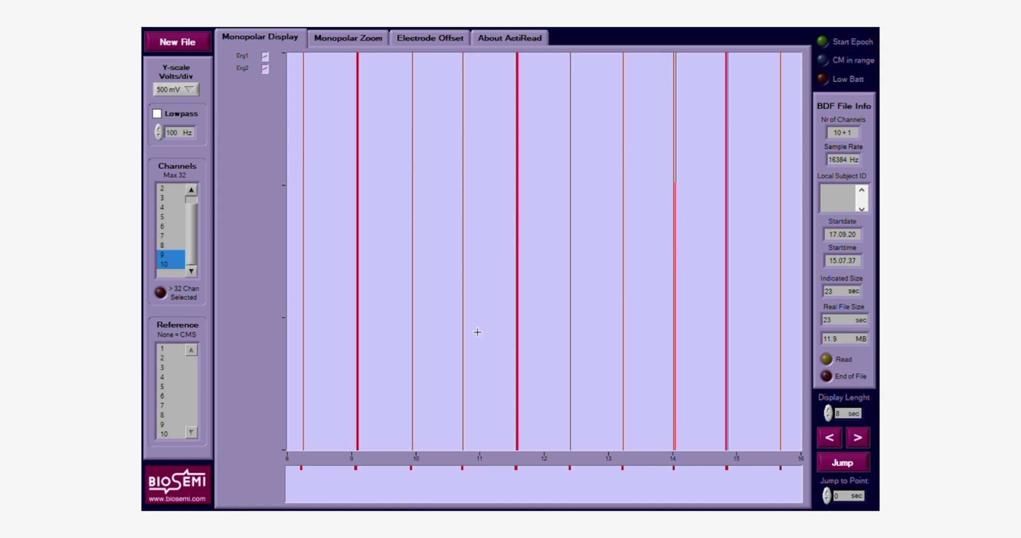
{"action": "left_click", "coordinate": [861, 442]}
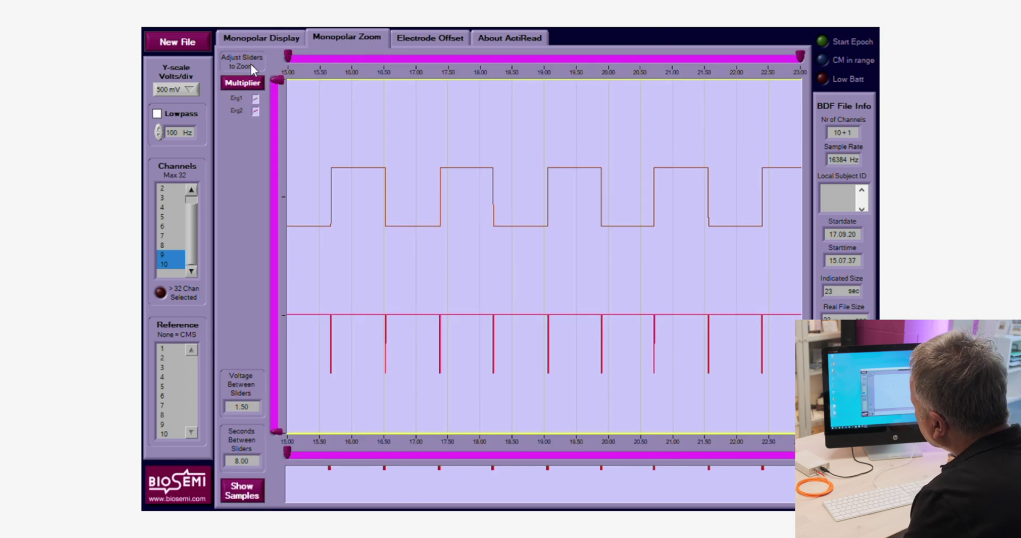
Step: Narrow the zoom window and rescale it to about 18.92–19.09 s
{"action": "left_click_drag", "start_coordinate": [290, 57], "coordinate": [475, 58]}
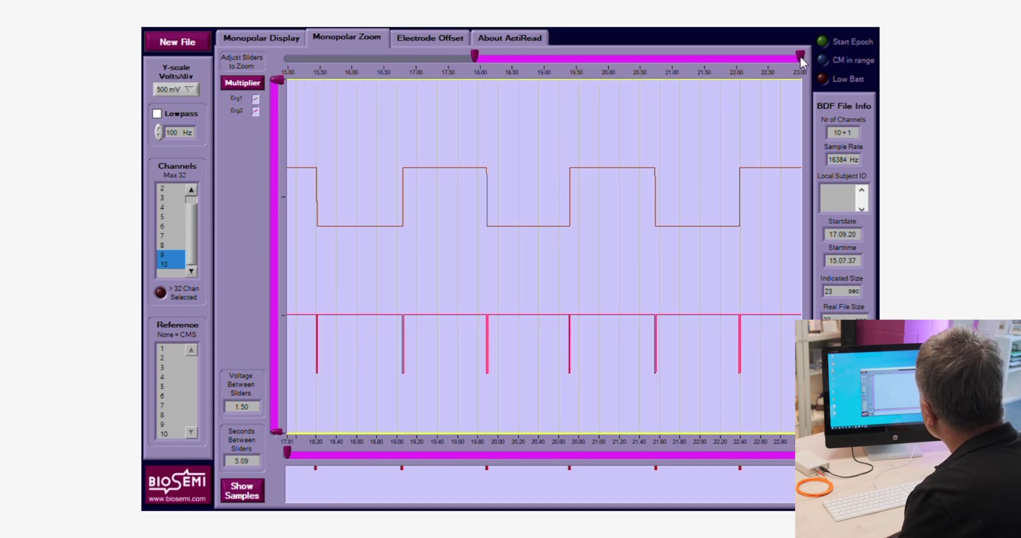
{"action": "left_click_drag", "start_coordinate": [801, 56], "coordinate": [570, 69]}
{"action": "left_click_drag", "start_coordinate": [476, 55], "coordinate": [540, 54]}
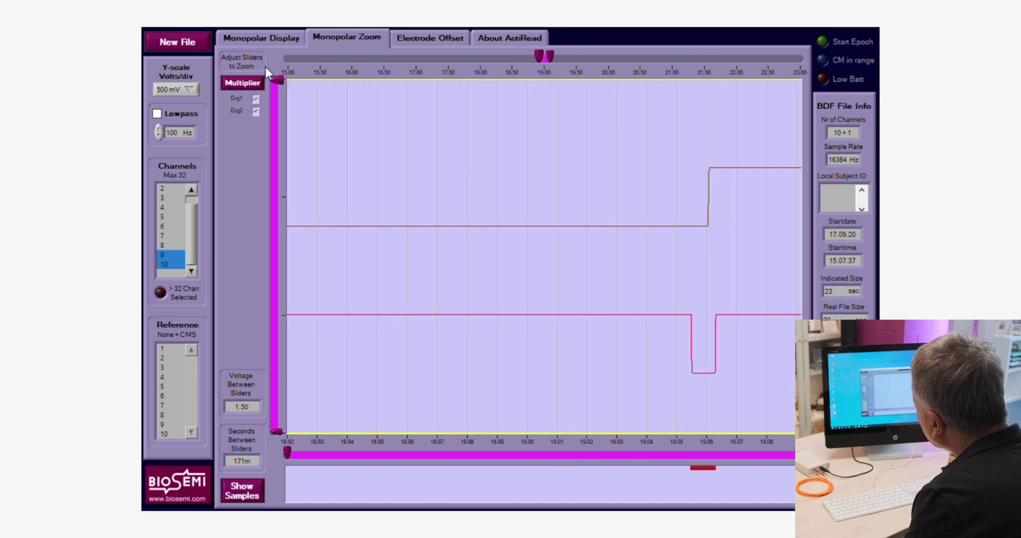
{"action": "left_click", "coordinate": [244, 84]}
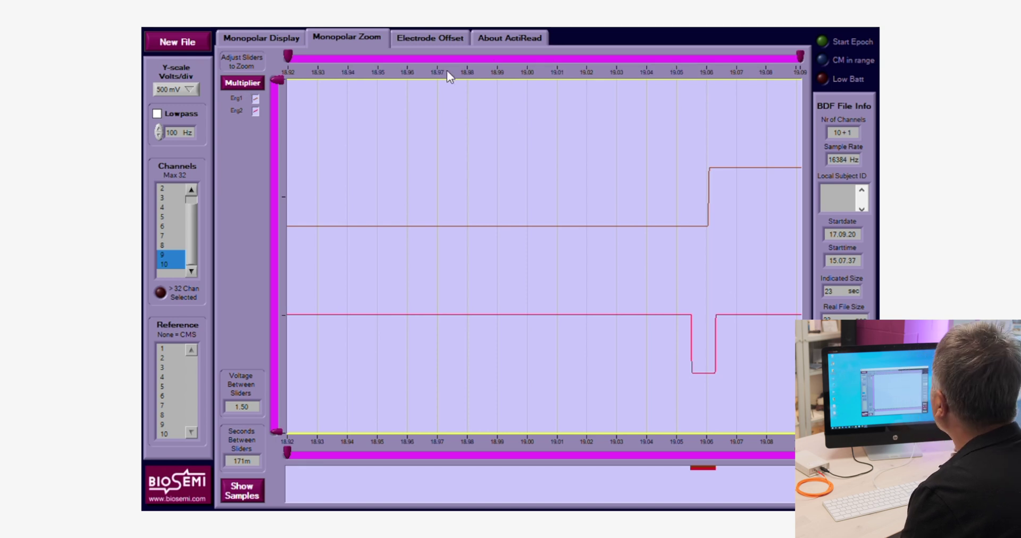
Step: Refine the zoom to about 19.05–19.07 s around a single trigger pulse
{"action": "left_click_drag", "start_coordinate": [288, 55], "coordinate": [538, 56]}
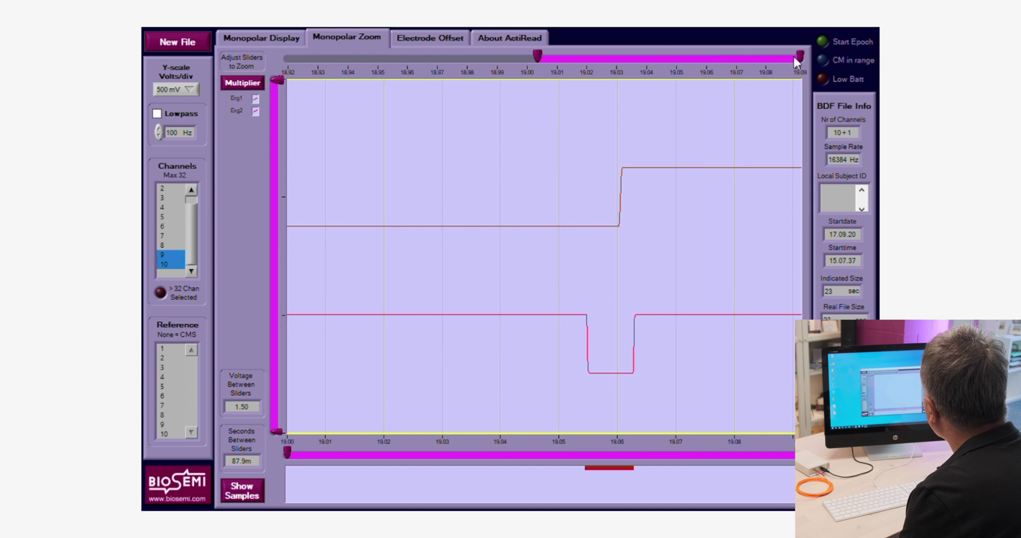
{"action": "left_click_drag", "start_coordinate": [794, 57], "coordinate": [686, 61]}
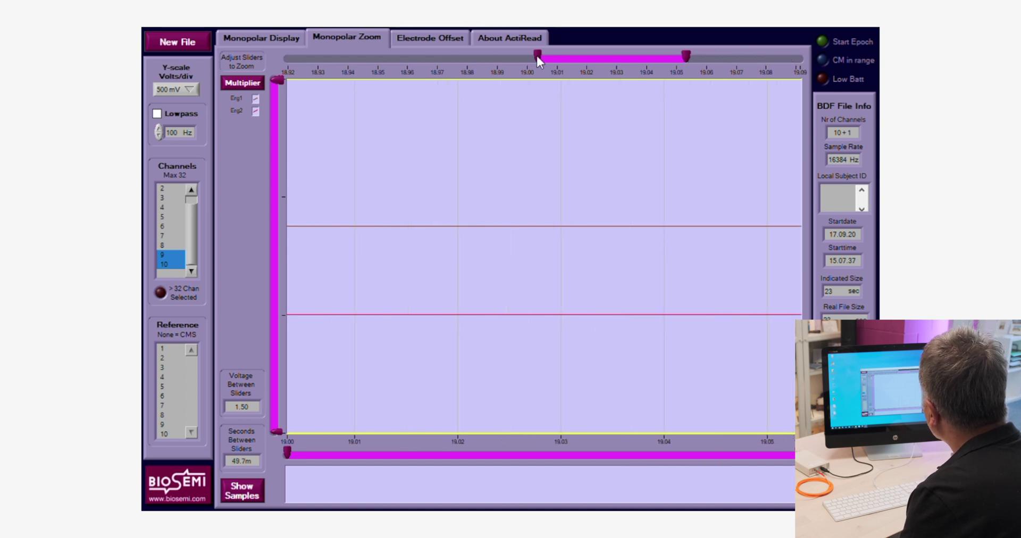
{"action": "left_click_drag", "start_coordinate": [537, 57], "coordinate": [740, 54]}
{"action": "left_click_drag", "start_coordinate": [671, 55], "coordinate": [675, 55]}
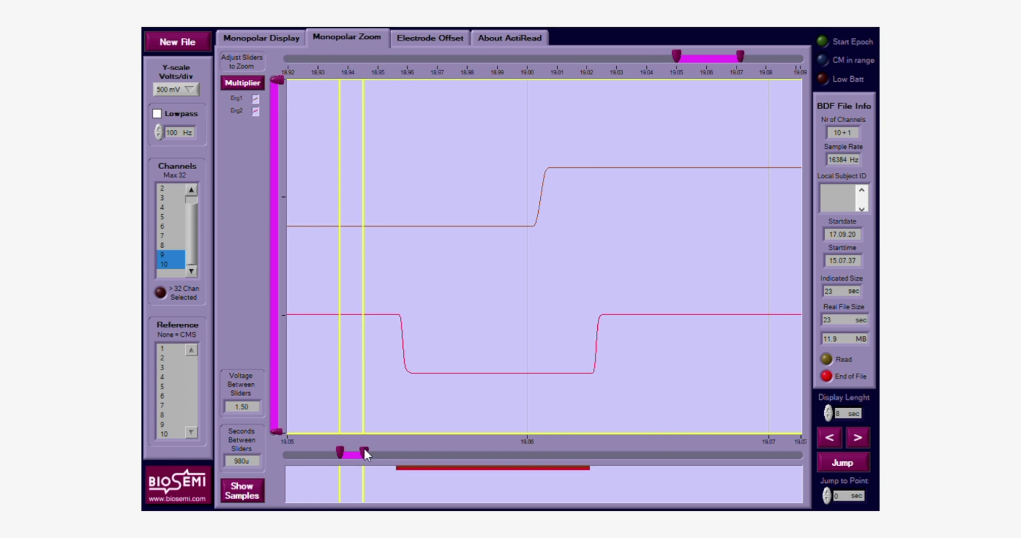
Step: Place both yellow cursors 183 µs apart across Erg2's falling edge, zoomed to about 19.05–19.06 s
{"action": "left_click_drag", "start_coordinate": [363, 453], "coordinate": [591, 451]}
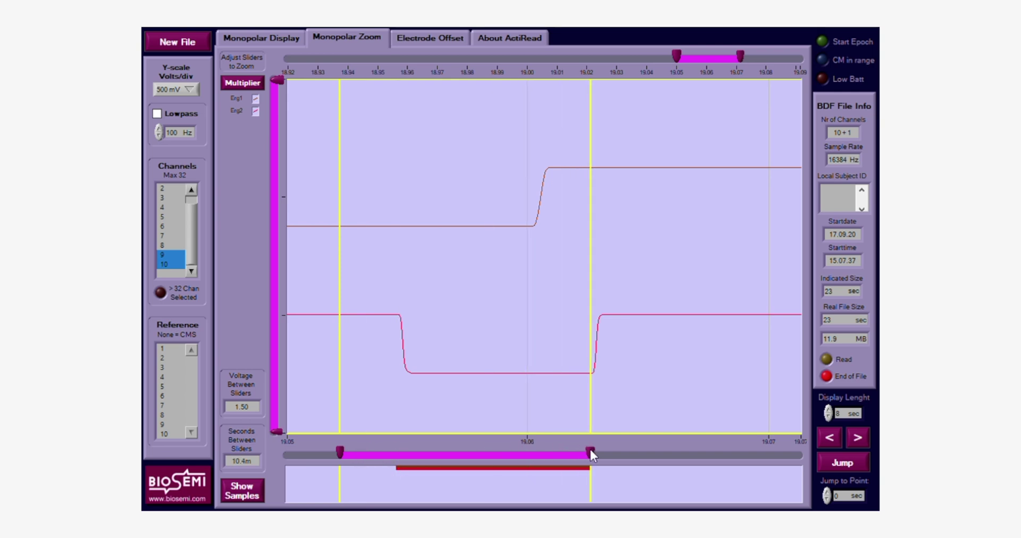
{"action": "left_click_drag", "start_coordinate": [339, 452], "coordinate": [397, 449]}
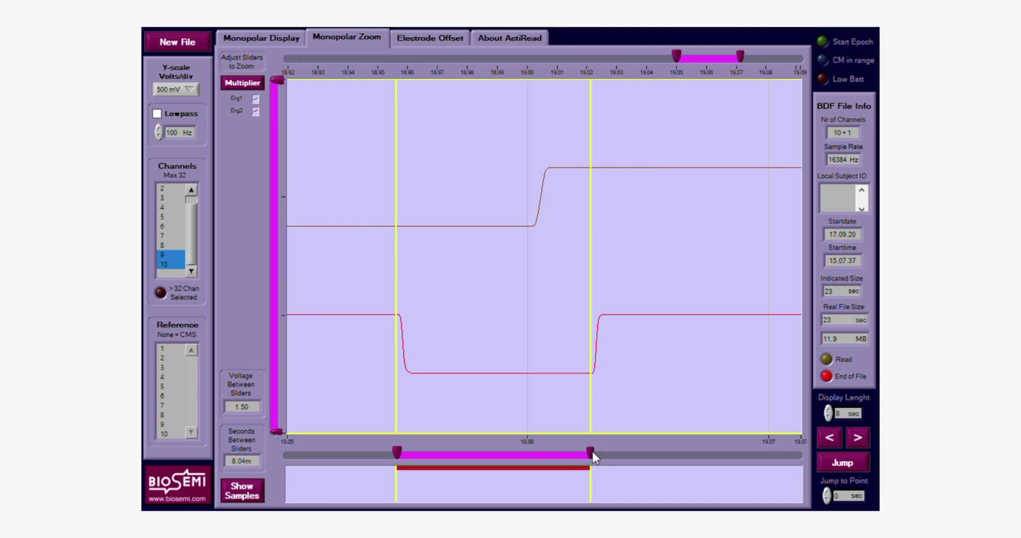
{"action": "left_click_drag", "start_coordinate": [587, 451], "coordinate": [400, 447]}
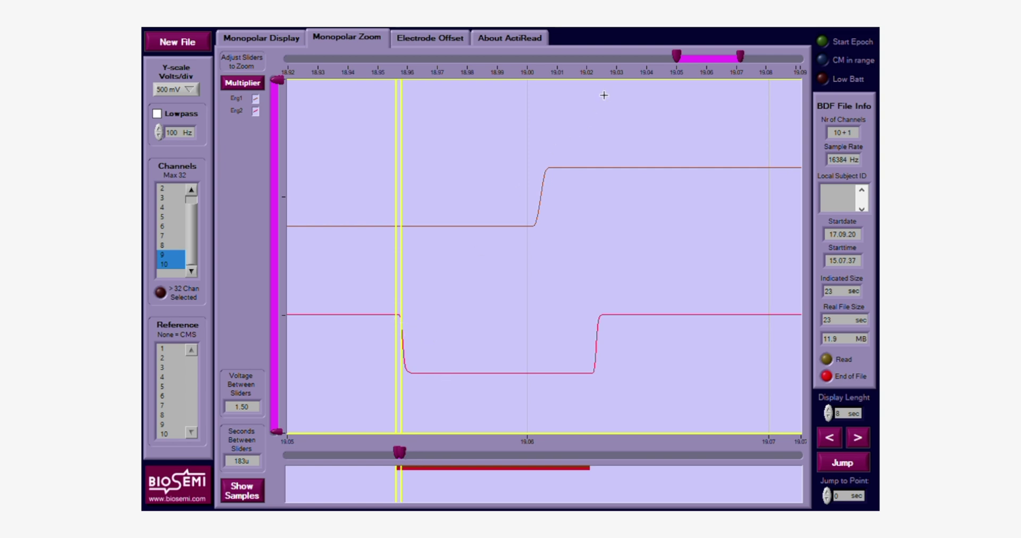
{"action": "left_click_drag", "start_coordinate": [739, 54], "coordinate": [707, 59]}
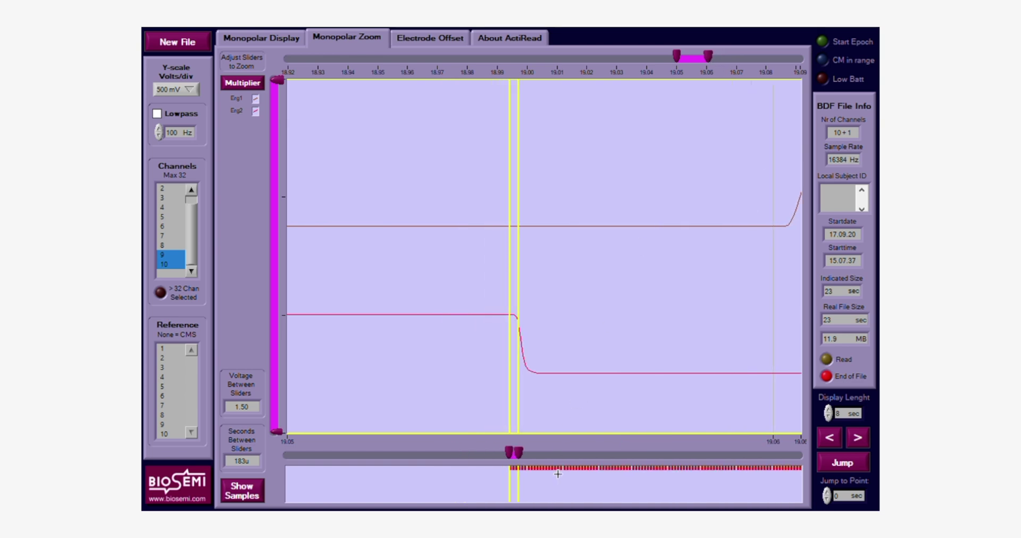
Step: Show sample points, zoom in, and set the cursors on adjacent samples 114 µs apart at Erg2's drop
{"action": "left_click", "coordinate": [259, 494]}
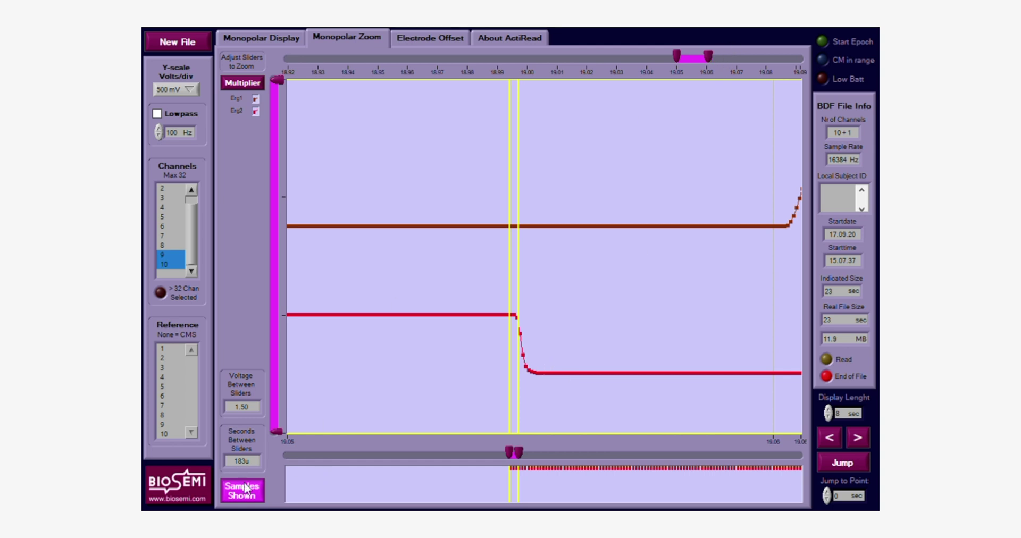
{"action": "mouse_move", "coordinate": [707, 54]}
{"action": "left_mouse_down"}
{"action": "mouse_move", "coordinate": [680, 58]}
{"action": "mouse_move", "coordinate": [698, 53]}
{"action": "left_mouse_up"}
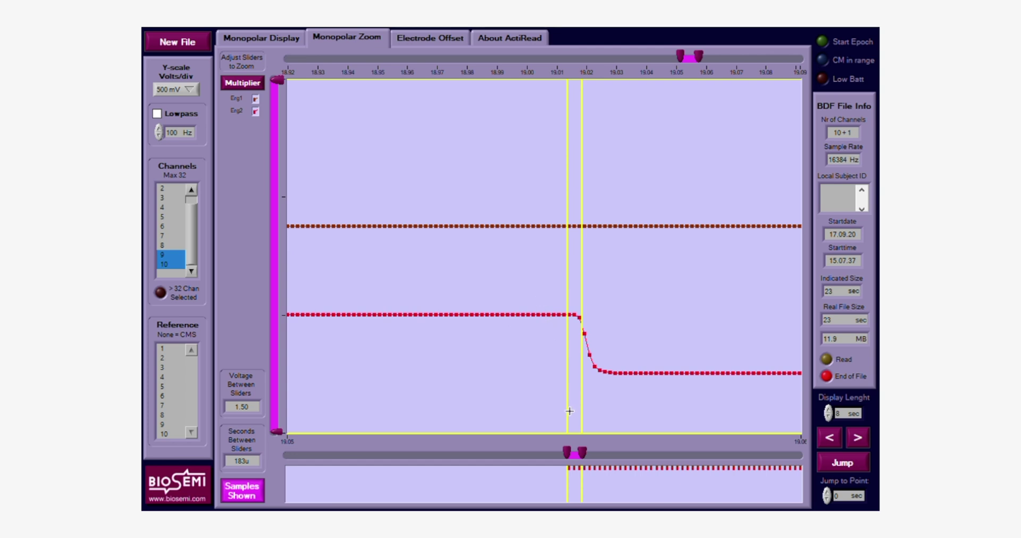
{"action": "left_click_drag", "start_coordinate": [568, 447], "coordinate": [572, 459]}
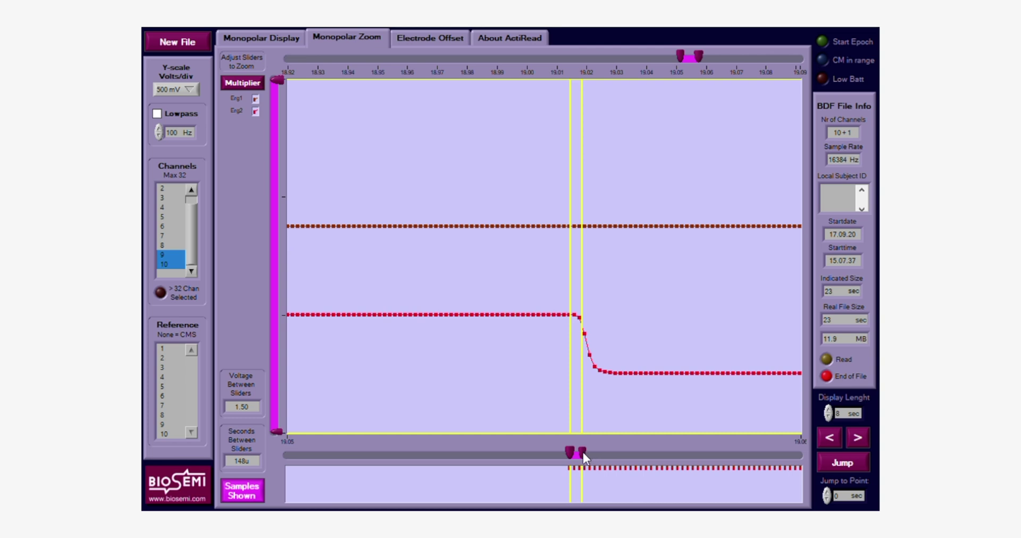
{"action": "mouse_move", "coordinate": [582, 449]}
{"action": "left_mouse_down"}
{"action": "mouse_move", "coordinate": [705, 435]}
{"action": "mouse_move", "coordinate": [579, 439]}
{"action": "left_mouse_up"}
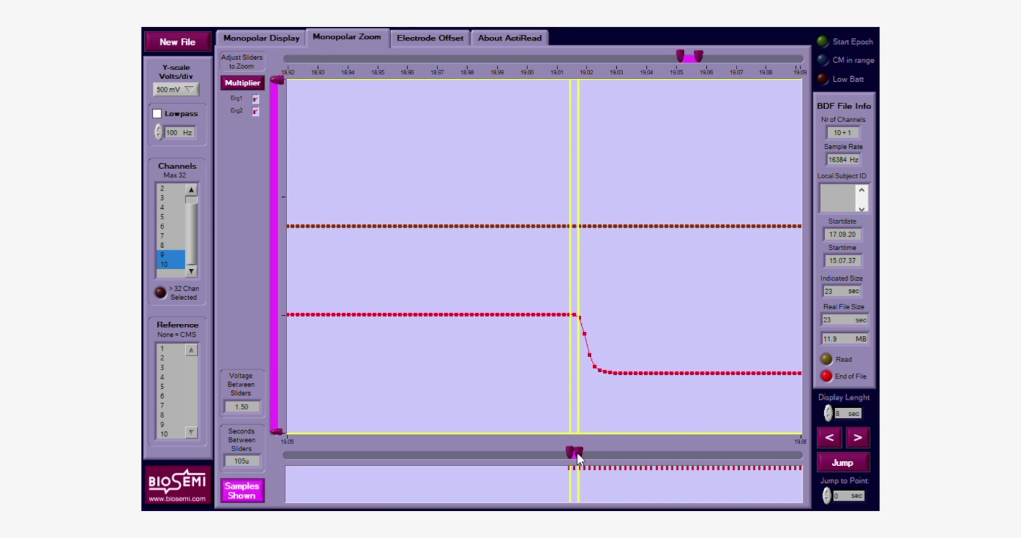
{"action": "left_click_drag", "start_coordinate": [579, 452], "coordinate": [579, 452]}
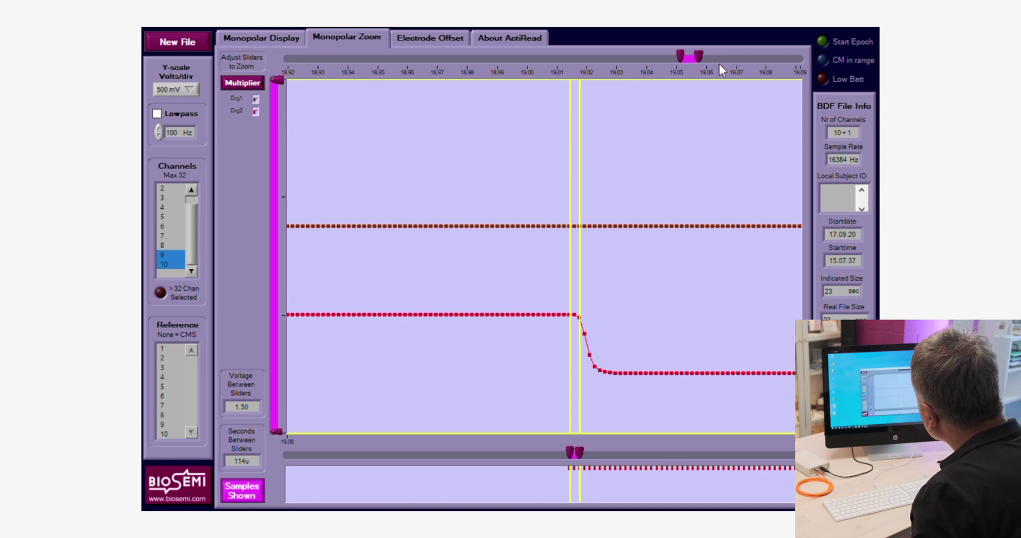
Step: Widen the view and stretch the right cursor to Erg1's rising edge, measuring 5.64 ms
{"action": "left_click_drag", "start_coordinate": [700, 52], "coordinate": [716, 54]}
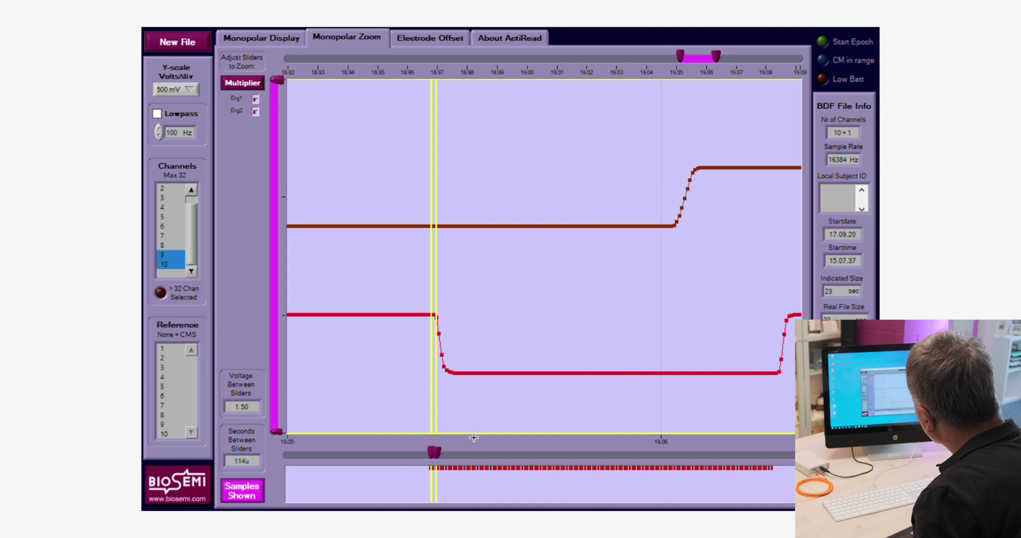
{"action": "left_click_drag", "start_coordinate": [435, 450], "coordinate": [673, 417]}
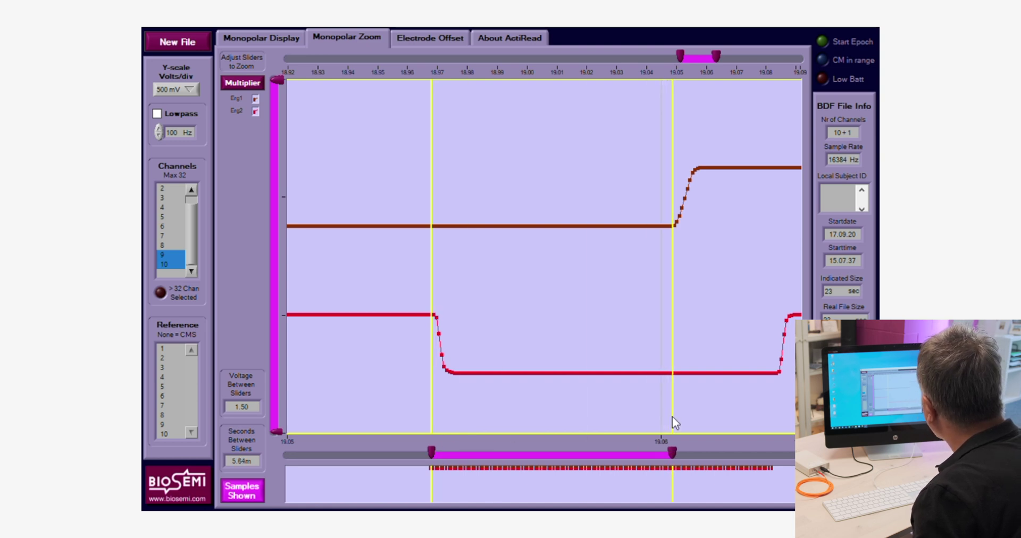